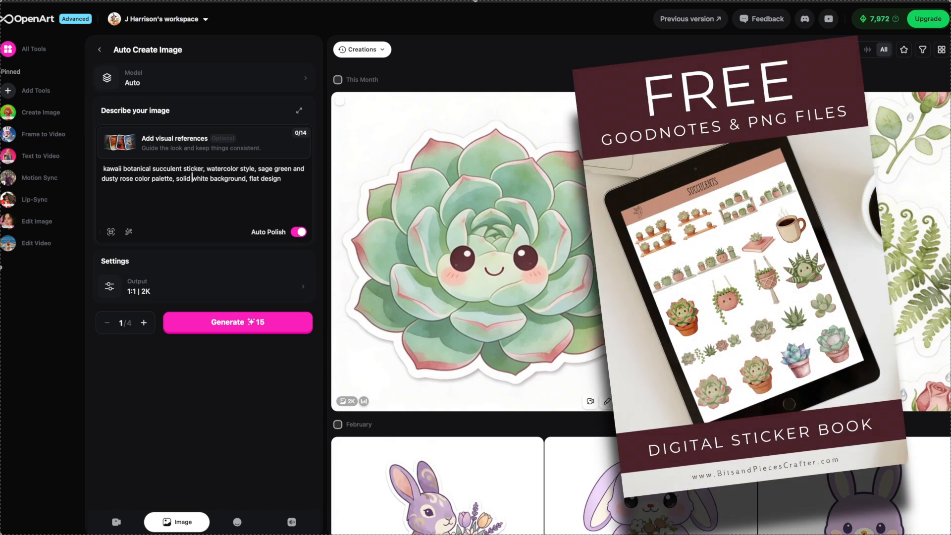
Download the generated borderless kawaii succulent image from the creations gallery
left_click(521, 217)
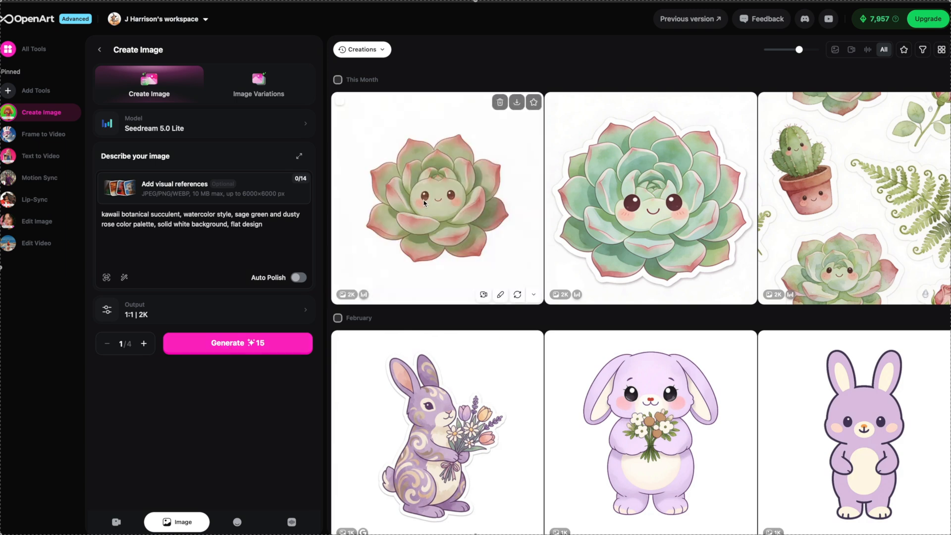
left_click(519, 105)
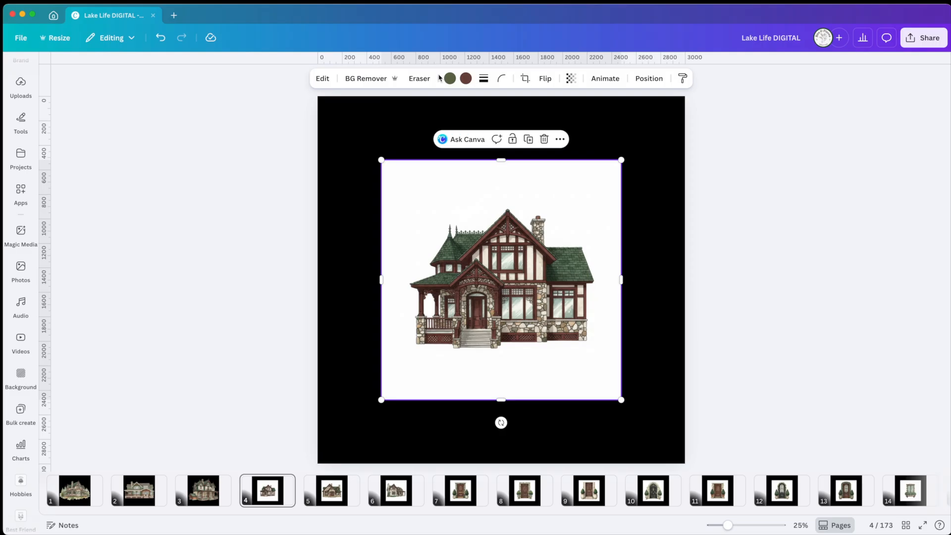
In the Canva design, remove the background of the house image on page 4 and enlarge it to fill the page
left_click(366, 78)
left_click_drag(380, 159, 312, 44)
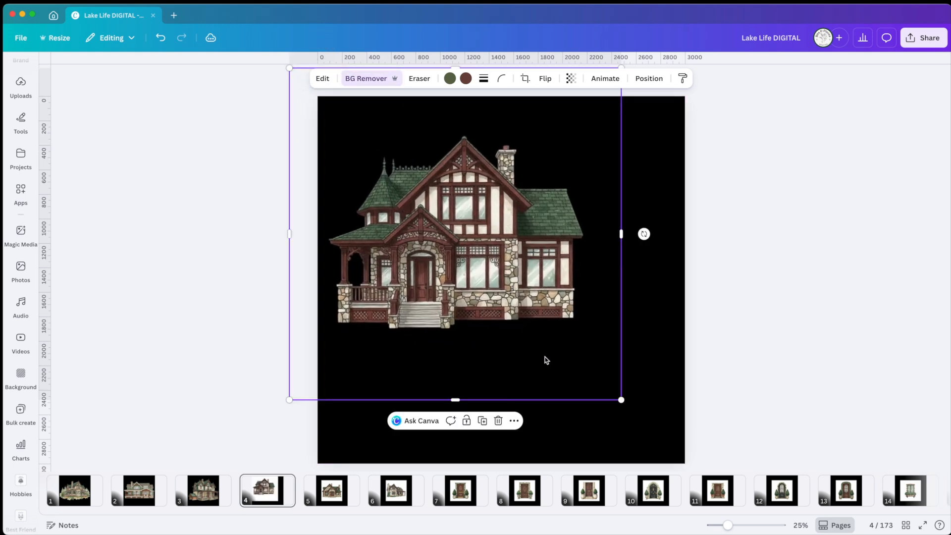
left_click_drag(621, 401, 725, 503)
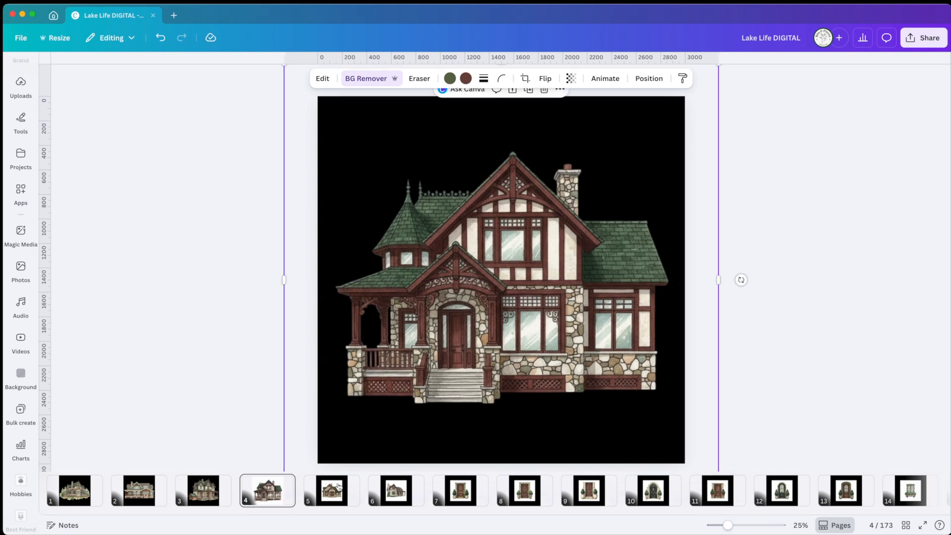
Remove the background of the stone cottage image on page 5 and enlarge it to span the full page
left_click(342, 488)
left_click(396, 371)
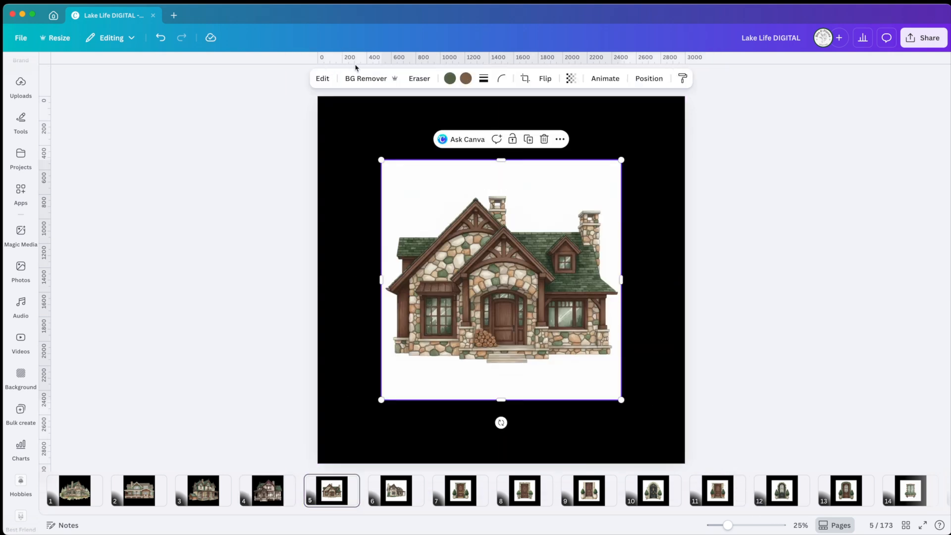
left_click(366, 78)
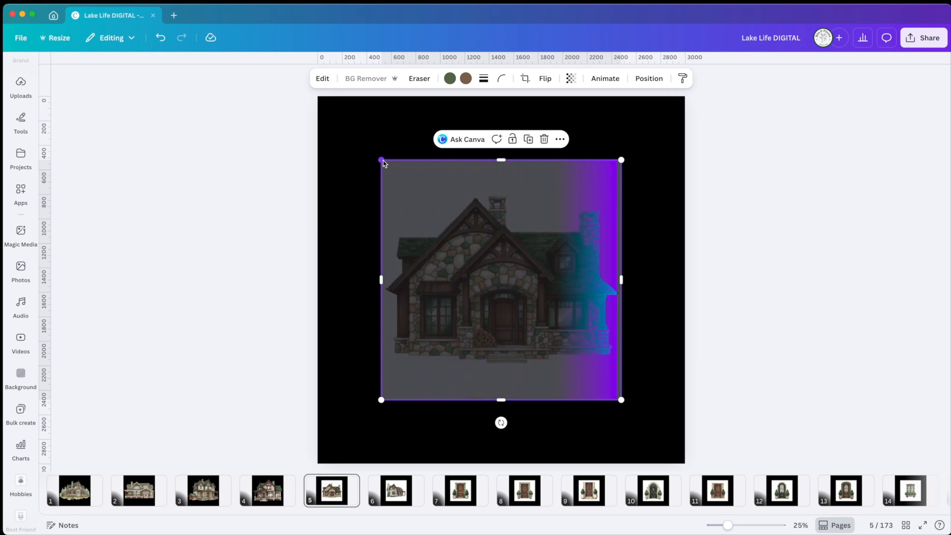
left_click_drag(381, 159, 318, 77)
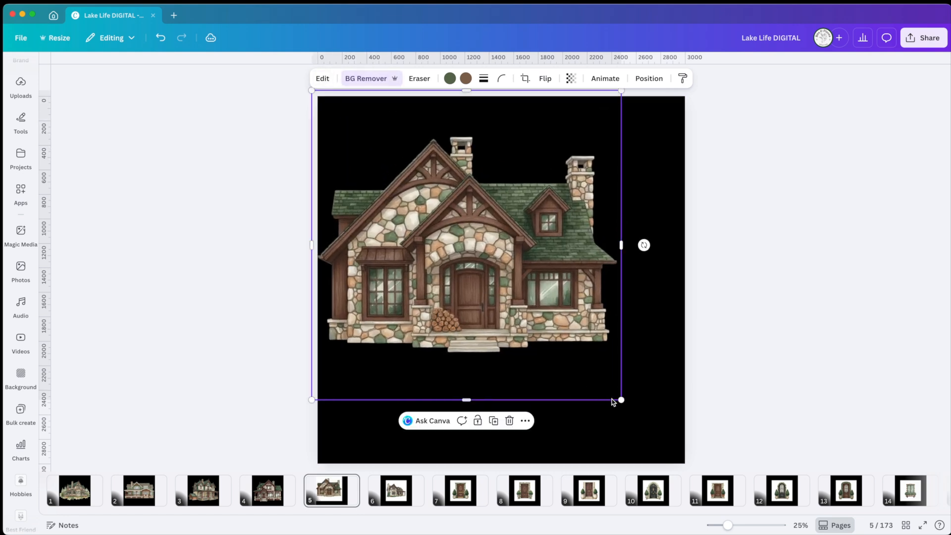
left_click(632, 421)
left_click(579, 361)
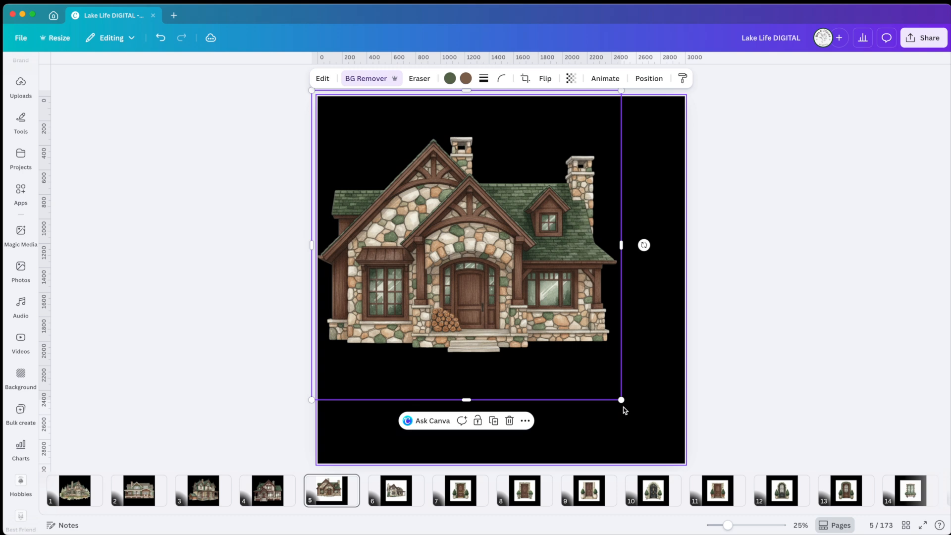
left_click_drag(621, 401, 694, 452)
left_click_drag(589, 357, 592, 358)
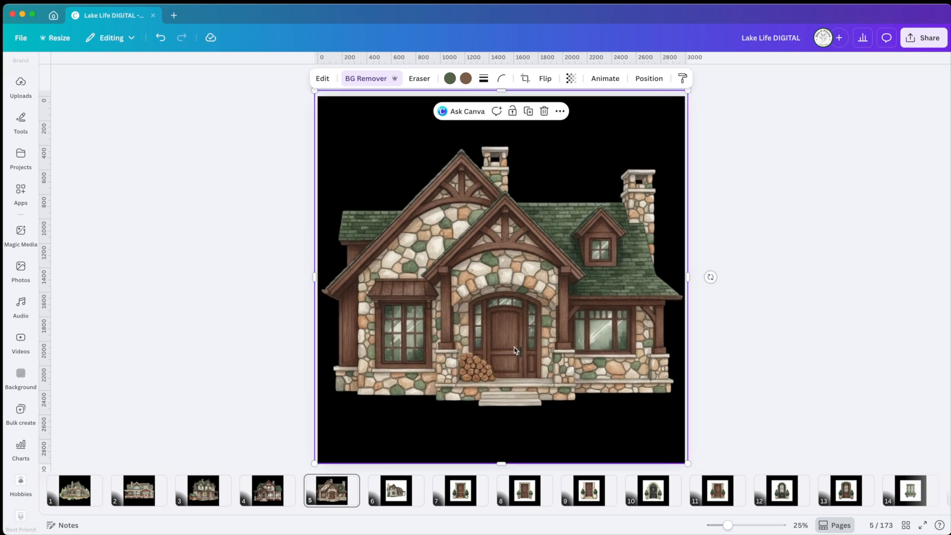
Cut out the house with the canoes on page 6 from its white background and scale it up to the page size
left_click(394, 489)
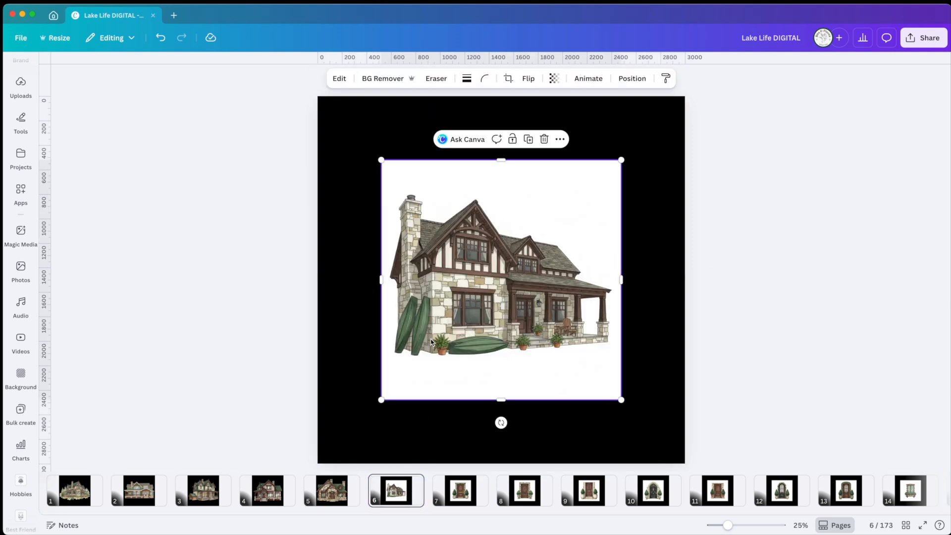
left_click(356, 79)
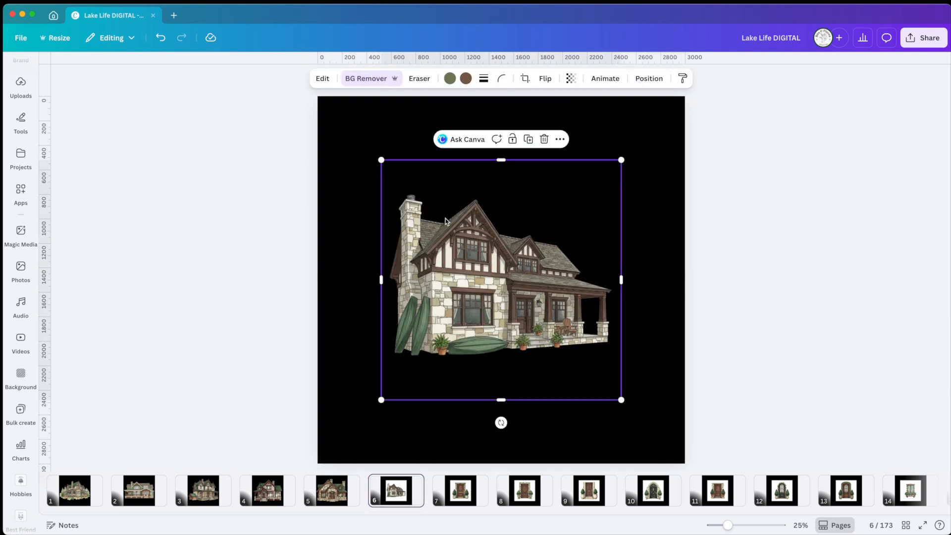
left_click_drag(381, 159, 317, 96)
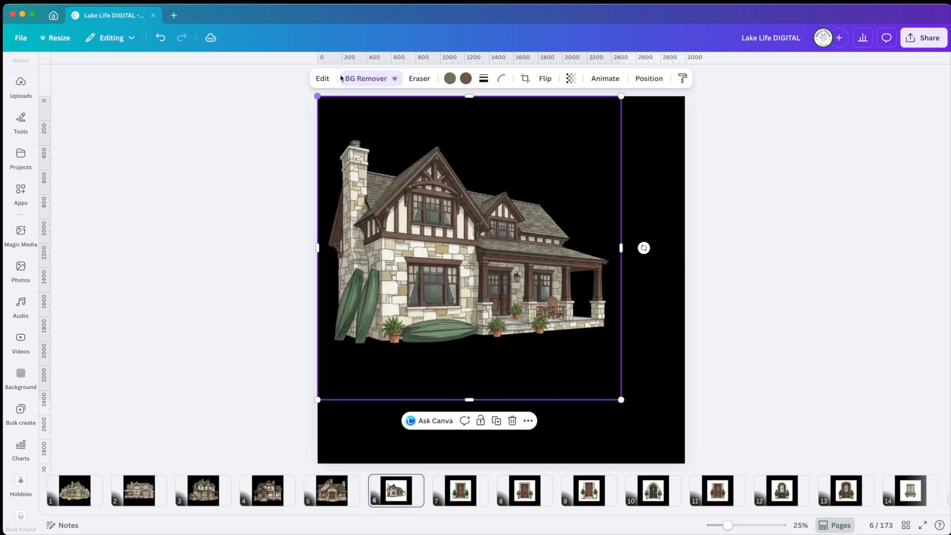
left_click_drag(621, 399, 598, 397)
left_click_drag(690, 91, 695, 87)
Remove the background of the brown door image on page 7 and enlarge it towards the page edges
left_click(460, 487)
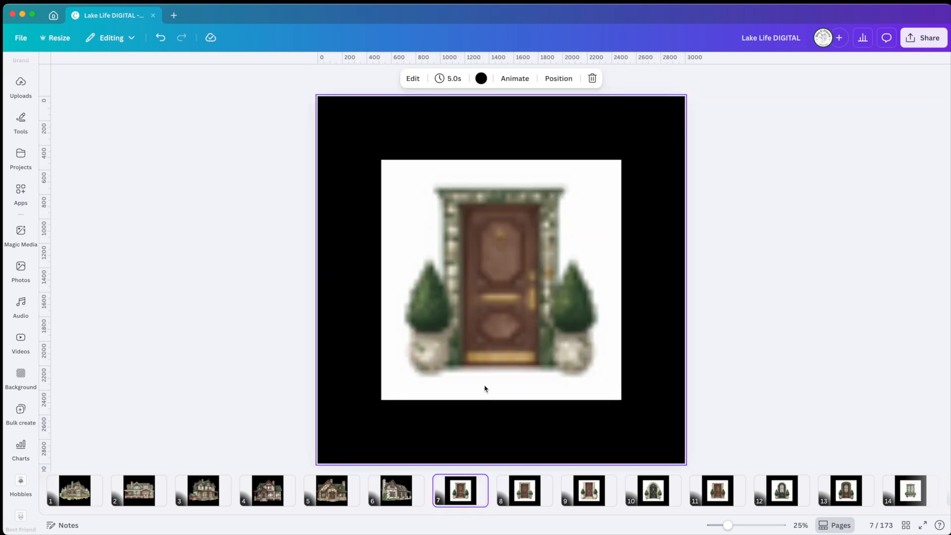
left_click(483, 388)
left_click(355, 83)
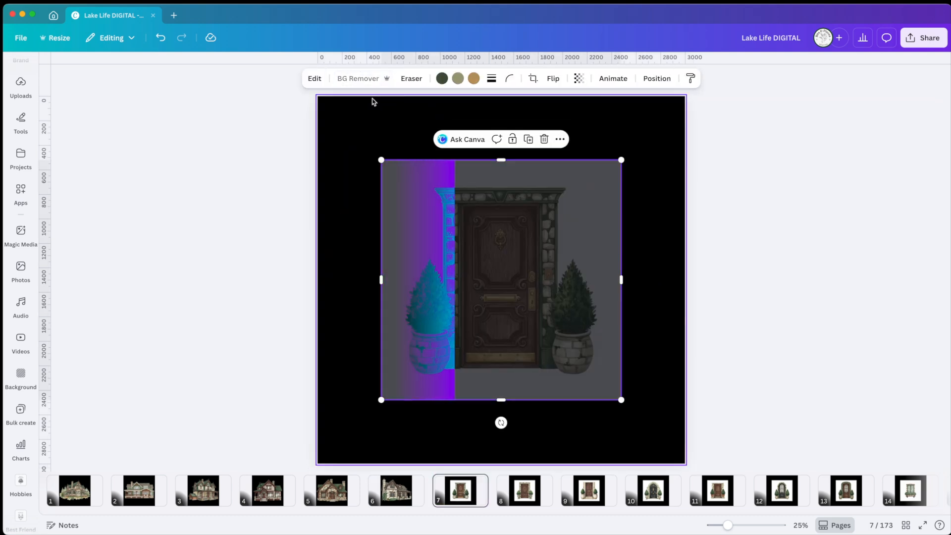
left_click_drag(382, 161, 322, 64)
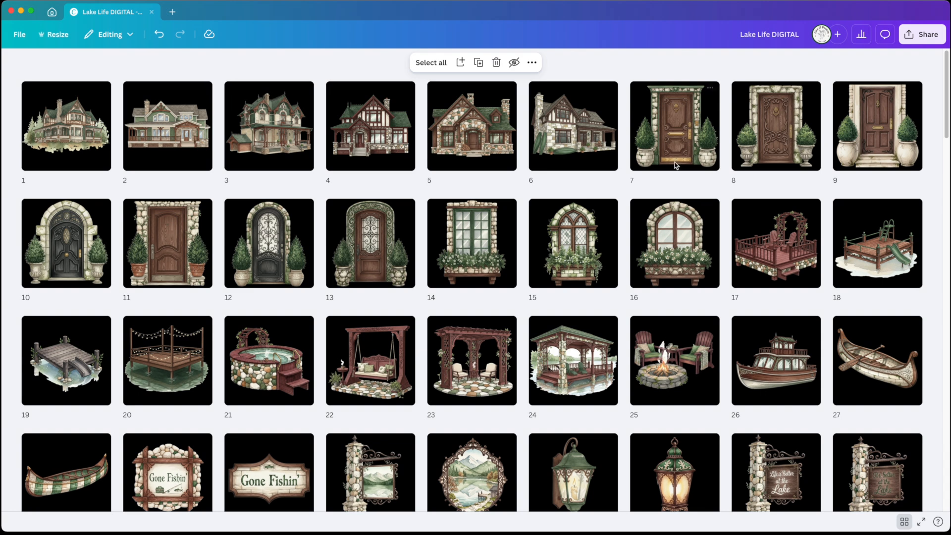
Review the cut-out sticker pages in the grid overview of the Lake Life DIGITAL design
scroll(495, 286, "down", 2)
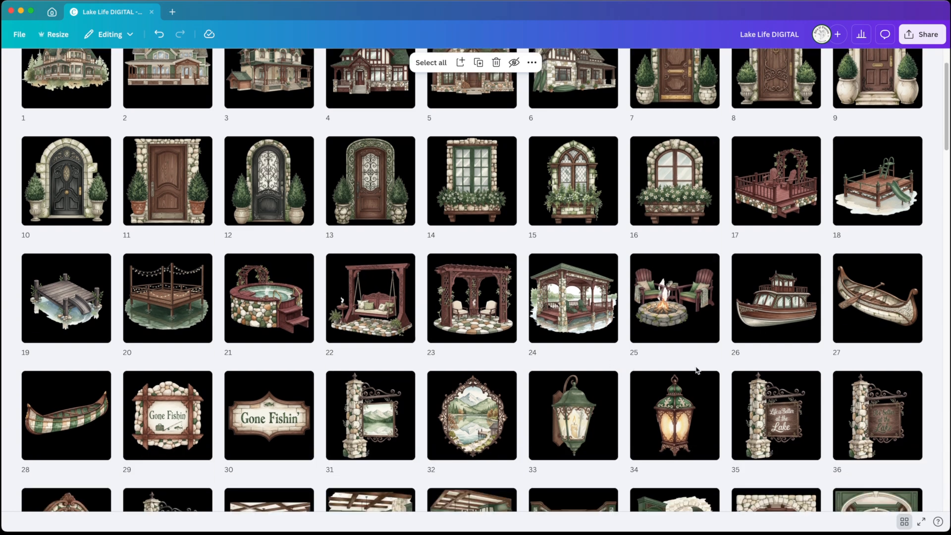
scroll(695, 370, "down", 6)
scroll(629, 462, "down", 5)
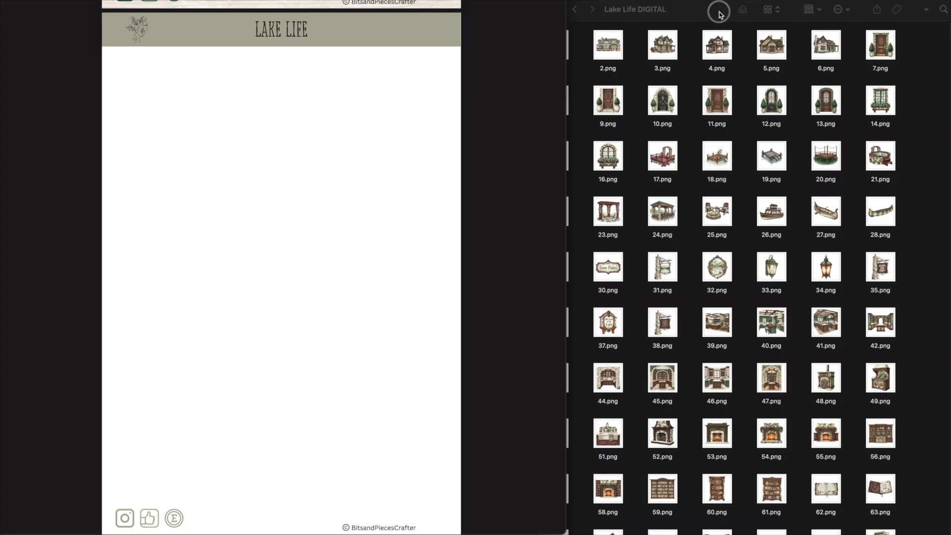
Arrange the Lake Life DIGITAL folder window beside the blank Goodnotes page and select 1.png through 4.png
mouse_move(717, 10)
left_mouse_down()
mouse_move(725, 0)
mouse_move(712, 0)
left_mouse_up()
left_click(570, 28)
left_click(633, 23, "shift")
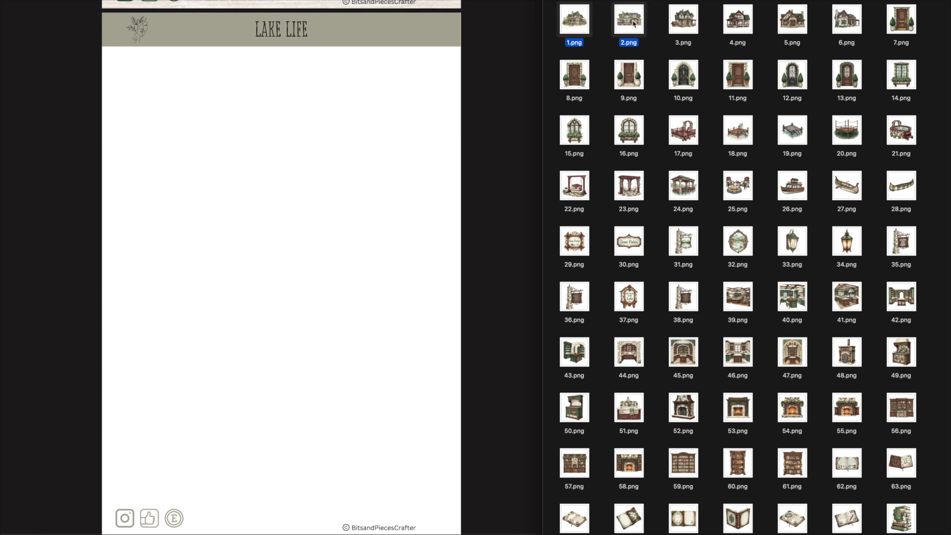
left_click(684, 26, "shift")
left_click(733, 26, "shift")
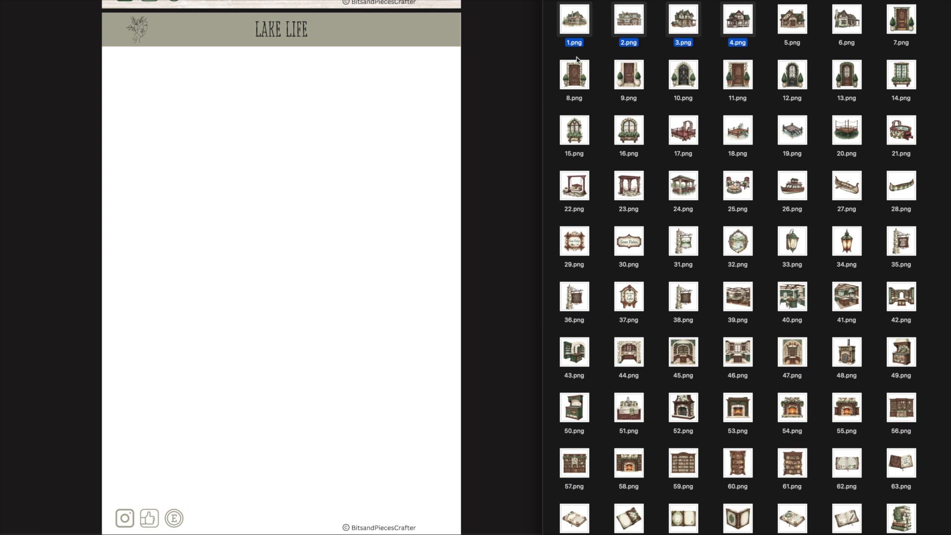
Place the images 1.png through 8.png one by one onto the blank Lake Life page
left_click(574, 29)
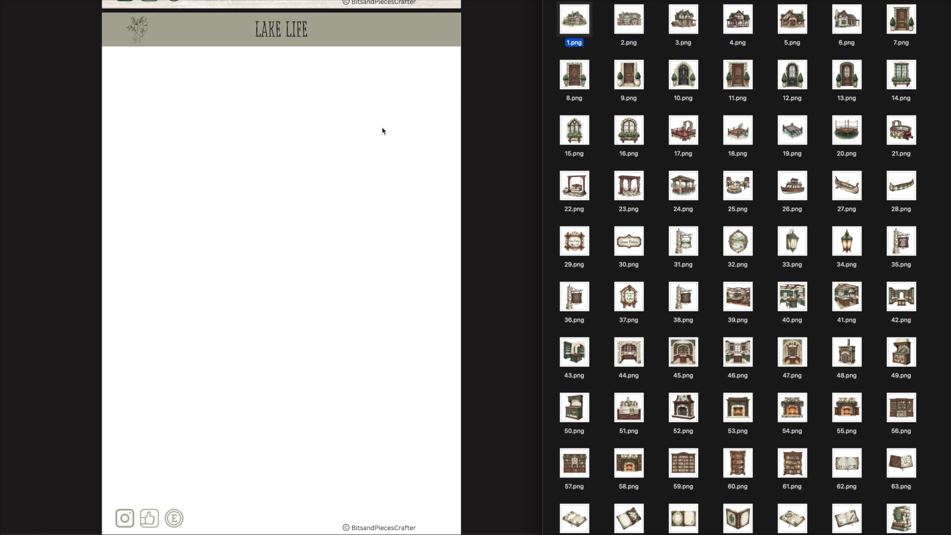
left_click_drag(619, 28, 351, 162)
left_click_drag(675, 26, 331, 160)
left_click_drag(730, 27, 330, 147)
left_click_drag(791, 20, 322, 160)
left_click_drag(846, 20, 347, 164)
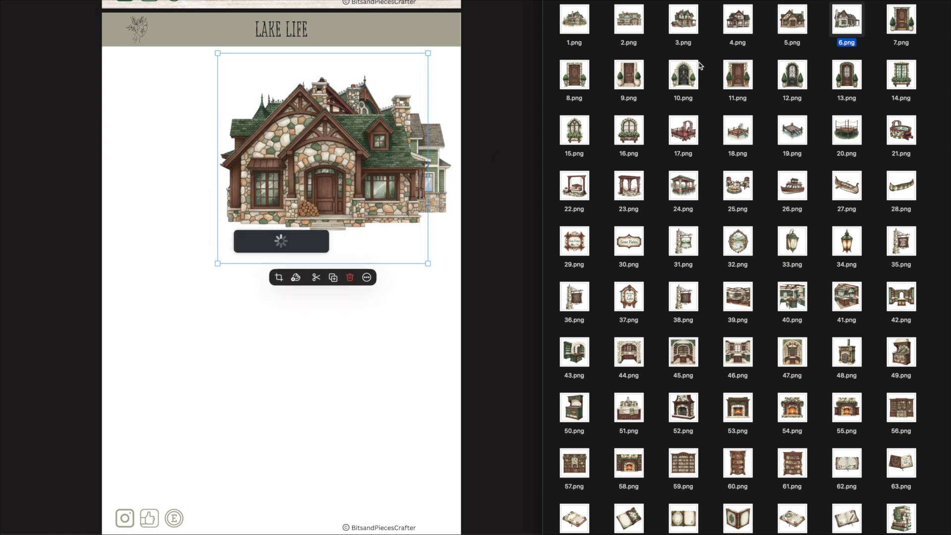
left_click_drag(902, 20, 258, 164)
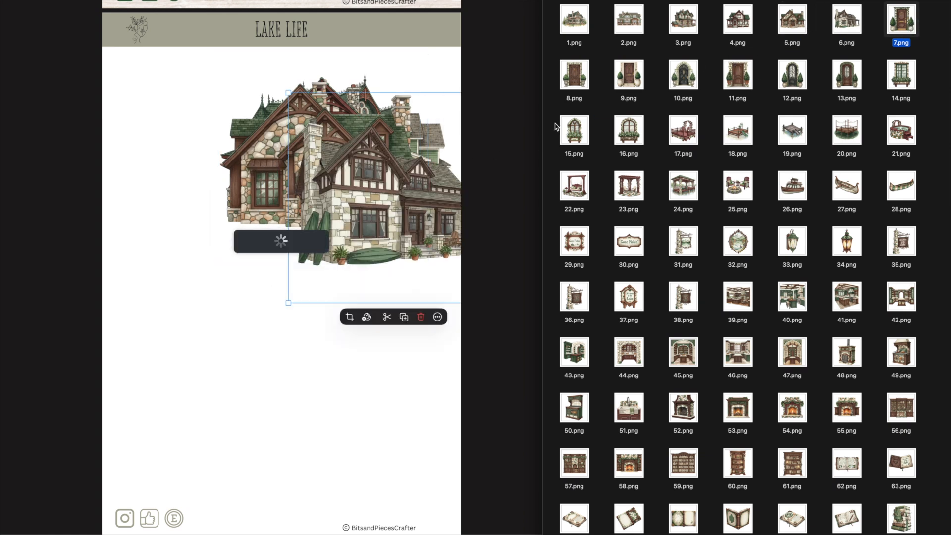
left_click_drag(575, 74, 257, 198)
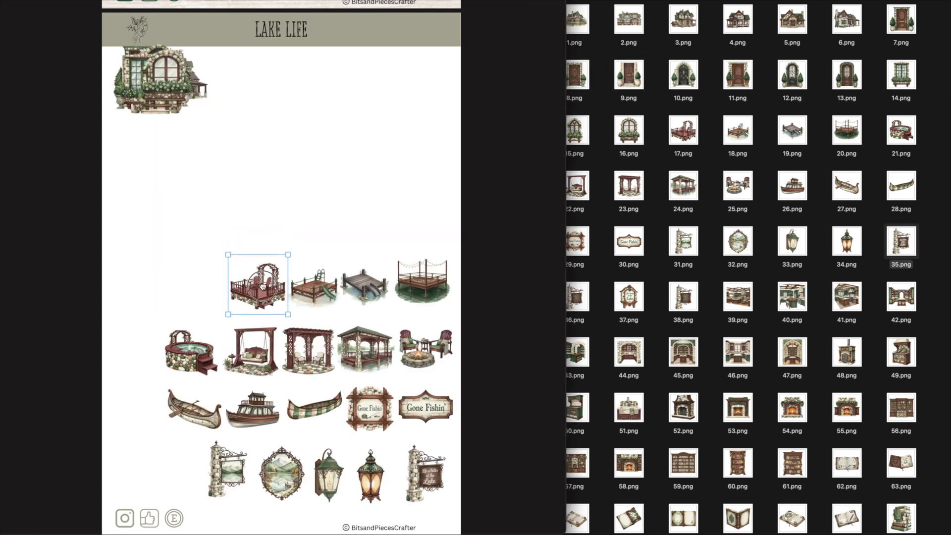
Spread the stacked window, door and house stickers out into rows above the deck stickers
left_click_drag(174, 78, 205, 279)
left_click(161, 66)
left_click_drag(161, 66, 432, 199)
left_click_drag(149, 72, 313, 221)
left_click_drag(167, 84, 259, 225)
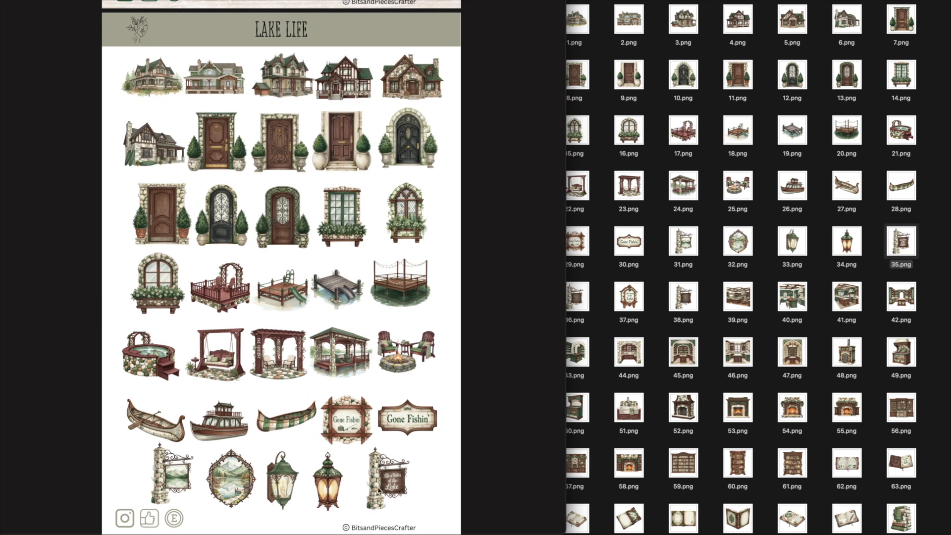
Crop the empty side margins off the "Life is Better at the Lake" sign sticker with the rectangle crop
left_click(378, 489)
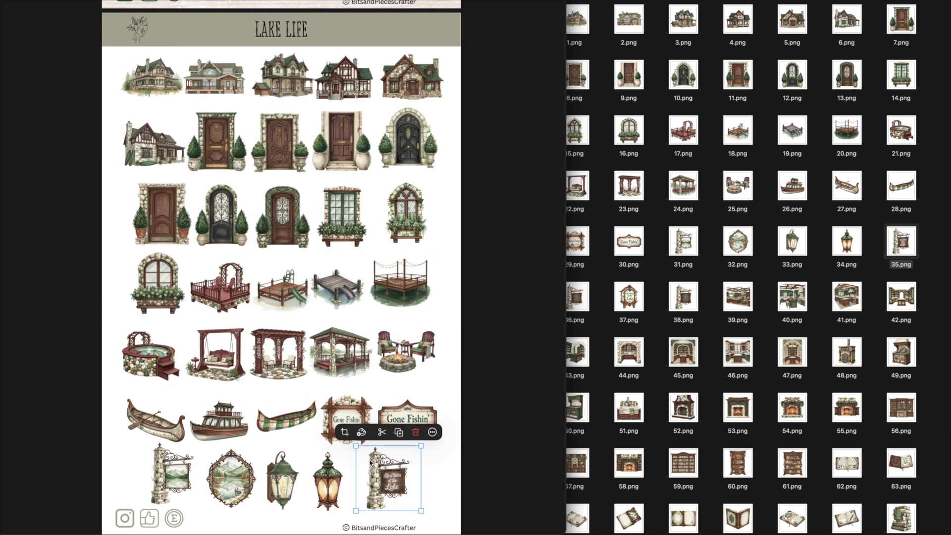
left_click(344, 434)
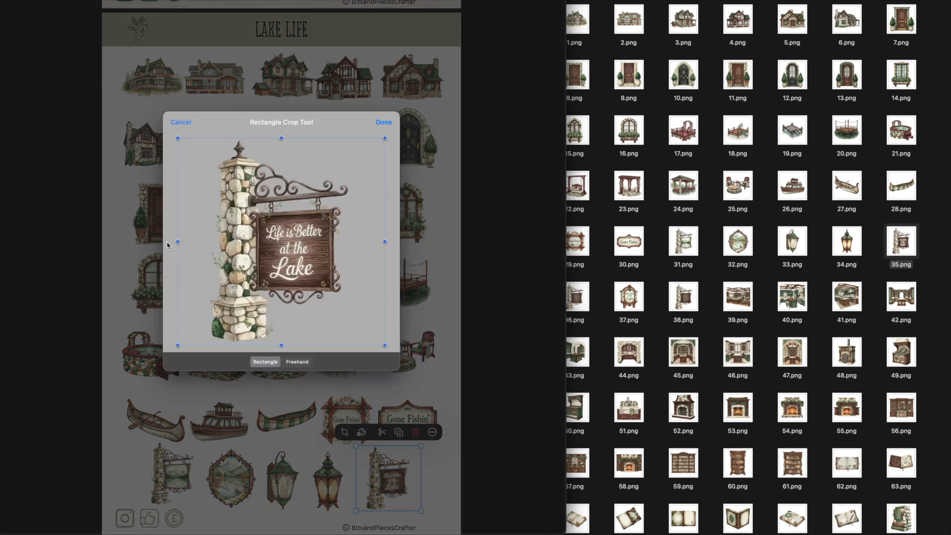
left_click_drag(179, 243, 208, 252)
left_click_drag(354, 242, 356, 241)
left_click(383, 122)
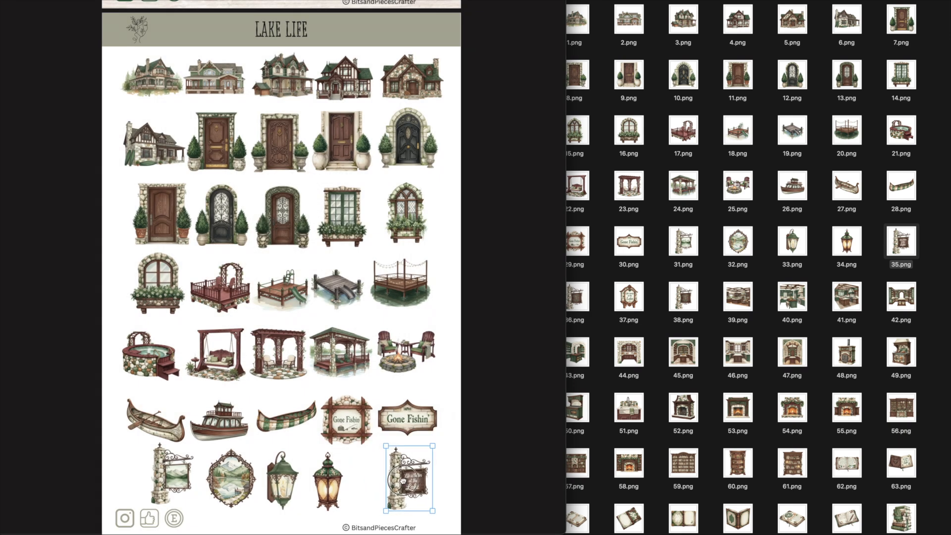
Select the lit lantern sticker next to the sign and open it for cropping
left_click(400, 480)
left_click(321, 471)
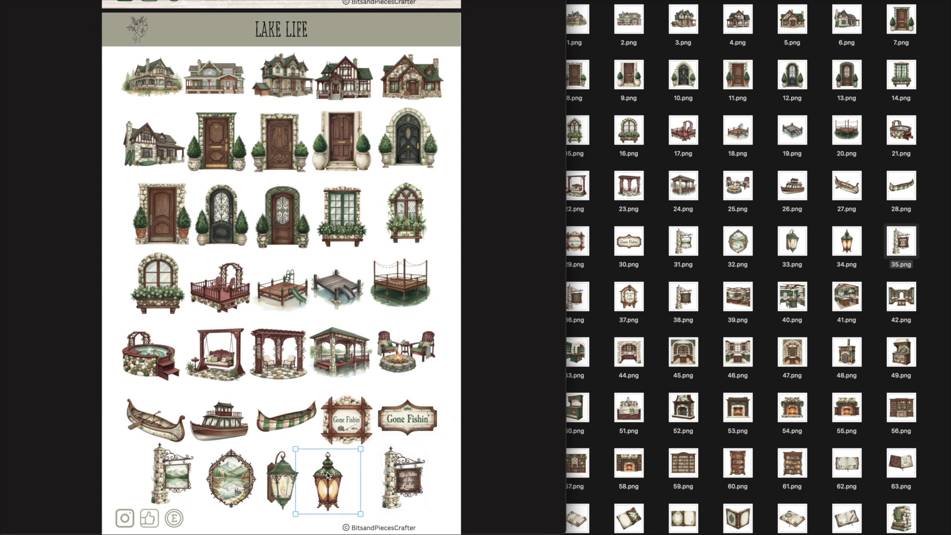
left_click(283, 435)
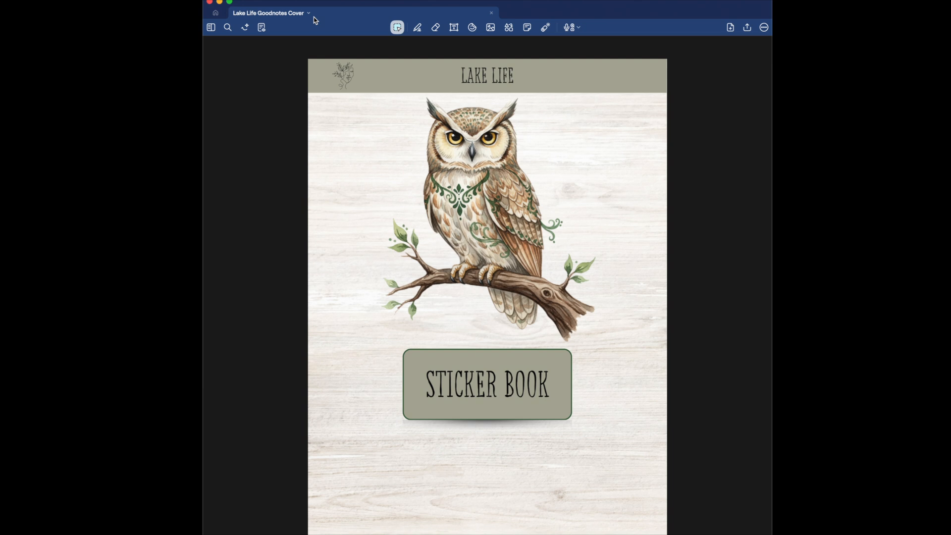
Export all pages of the sticker book in Goodnotes format with the filename Lake Life Goodnotes
left_click(746, 28)
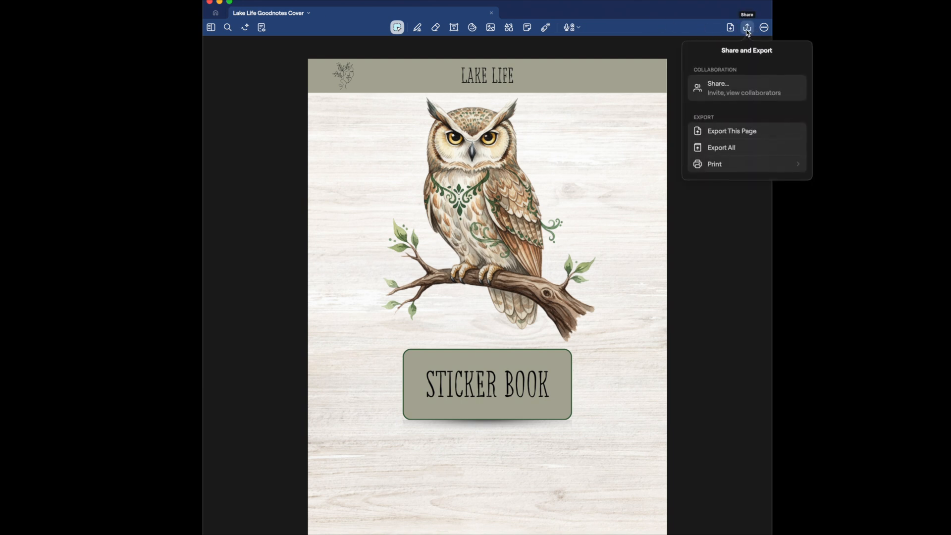
left_click(729, 153)
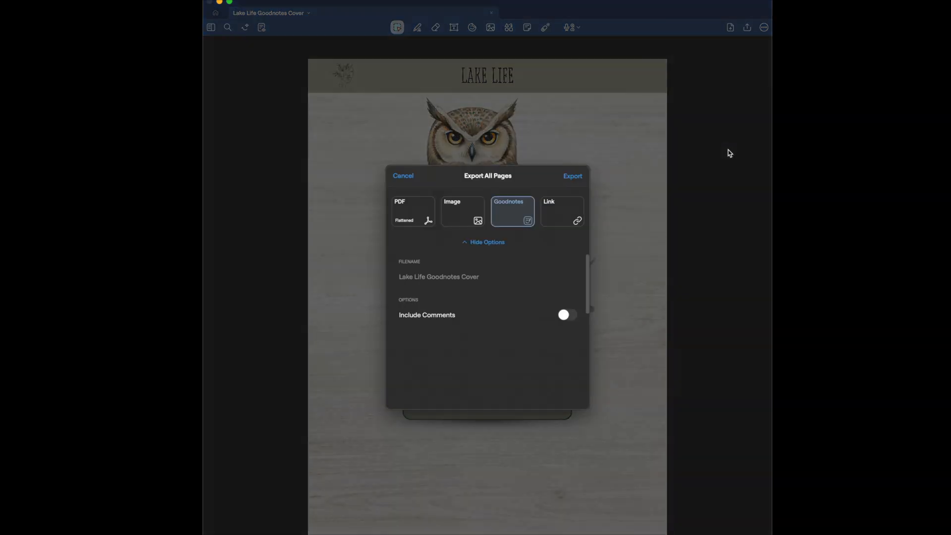
left_click(475, 276)
left_click(484, 277)
double_click(472, 278)
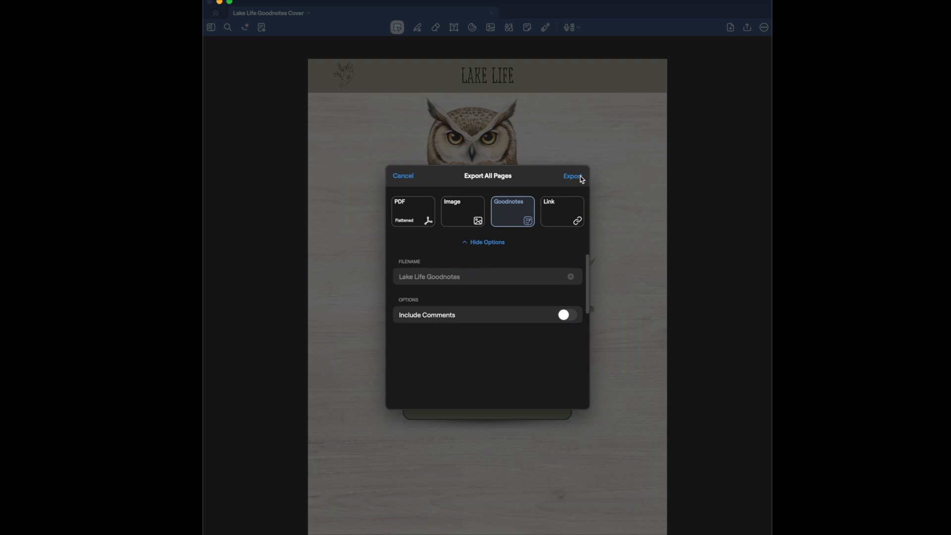
left_click(575, 177)
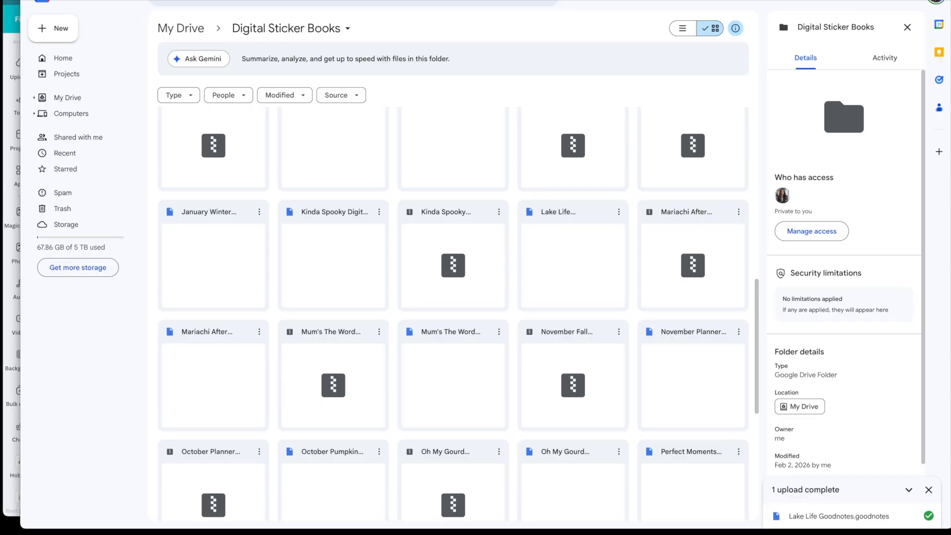
Share Lake Life Goodnotes.goodnotes by setting its general access to Anyone with the link
left_click(619, 212)
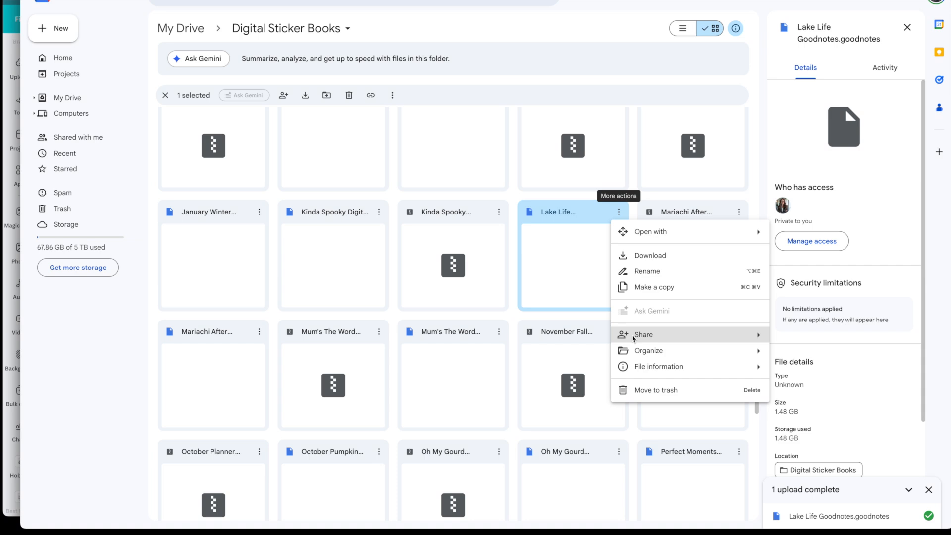
mouse_move(632, 339)
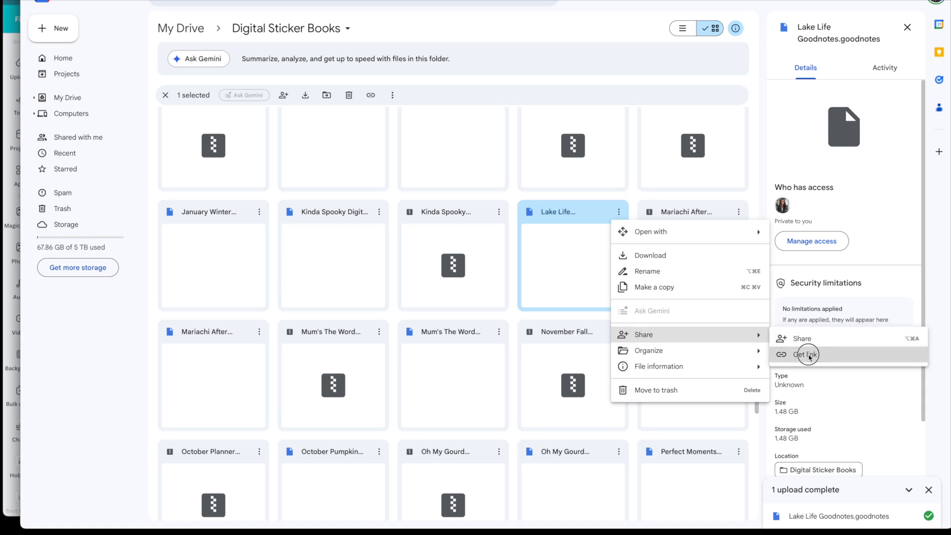
left_click(806, 355)
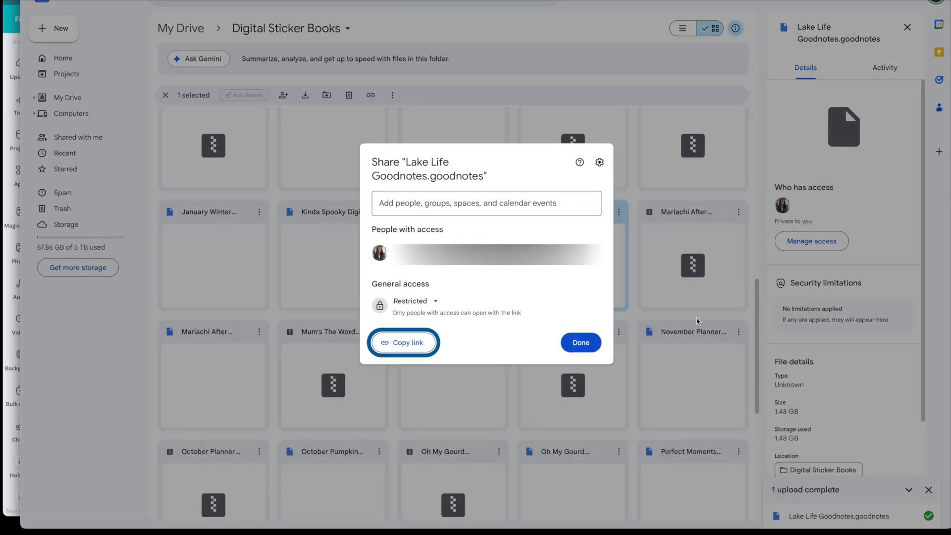
left_click(409, 301)
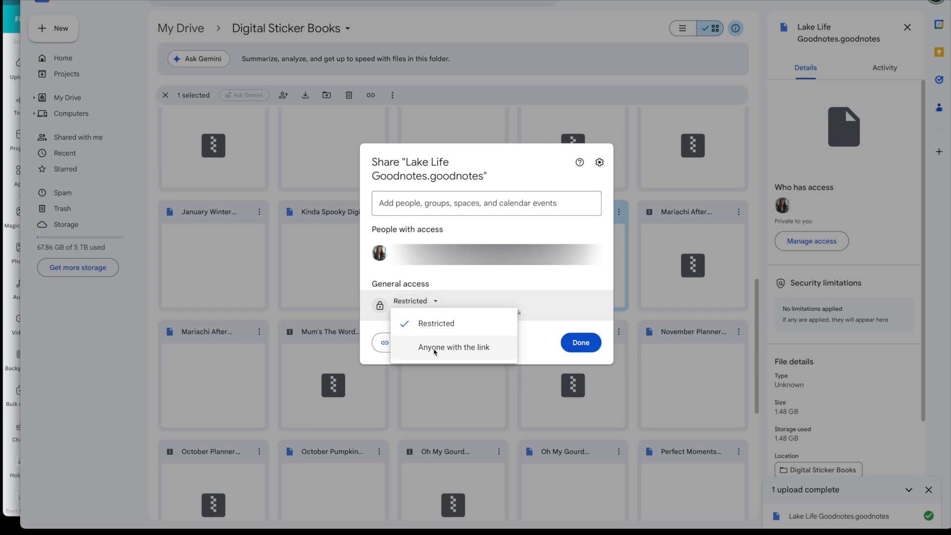
left_click(467, 352)
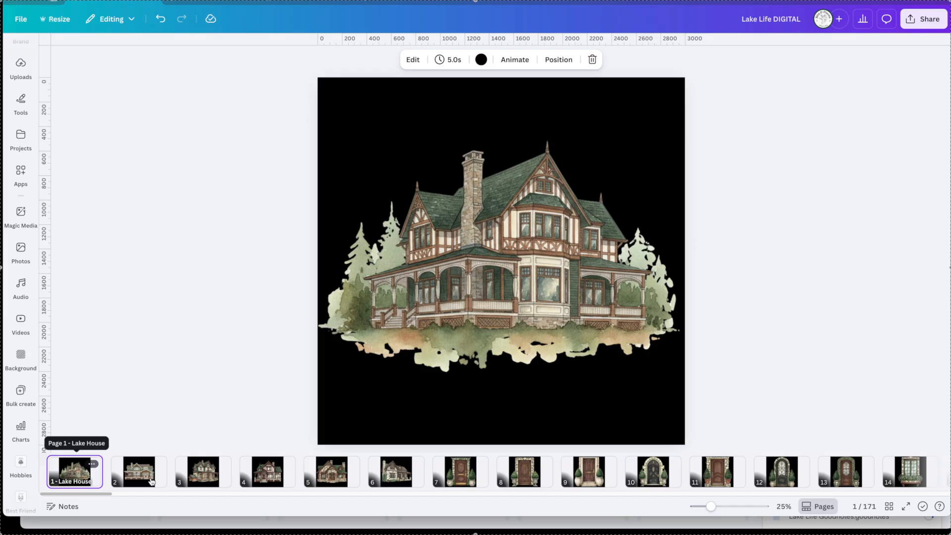
In the Lake Life DIGITAL design in Canva, title page 2 "002 Lake House"
left_click(138, 472)
left_click(156, 463)
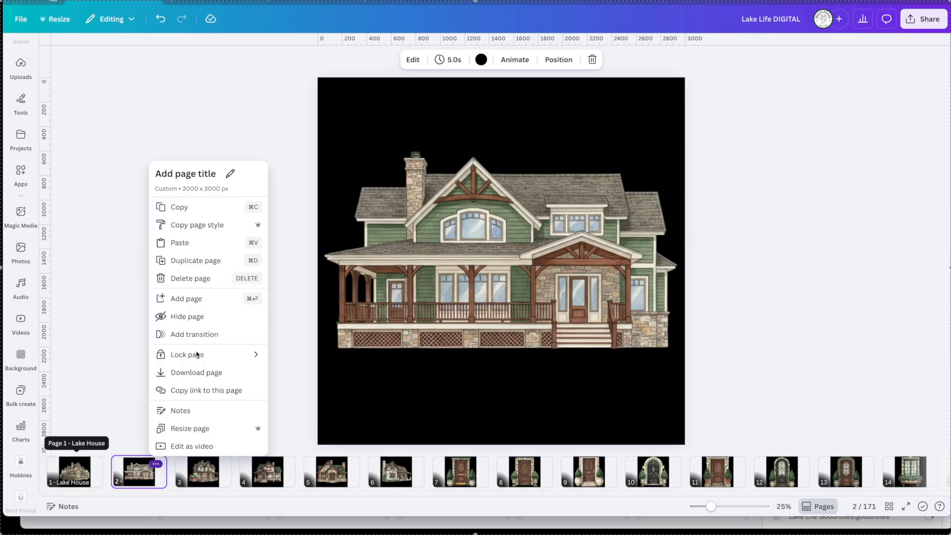
left_click(210, 176)
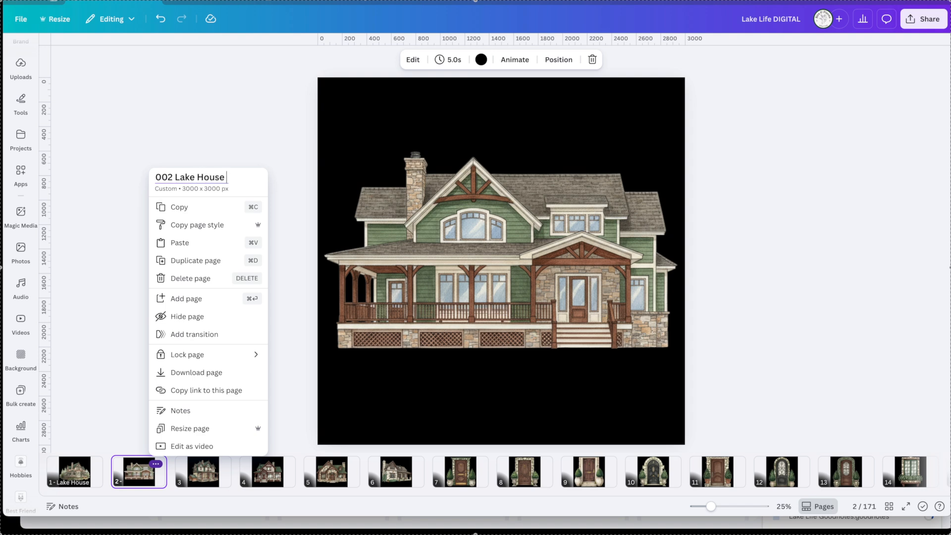
Add the number 001 in front of page 1's title so it reads "001 Lake House"
left_click(69, 473)
left_click(91, 464)
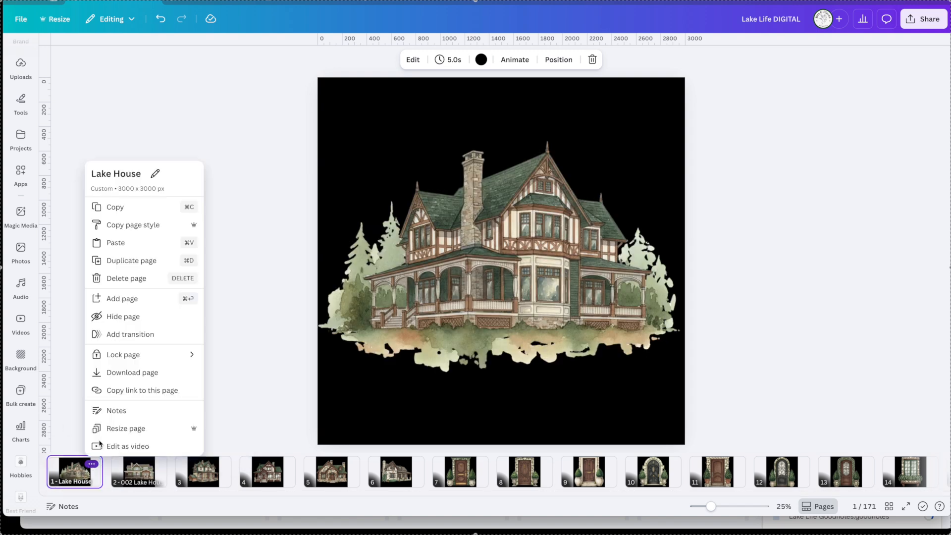
left_click(93, 176)
left_click(92, 176)
type("001")
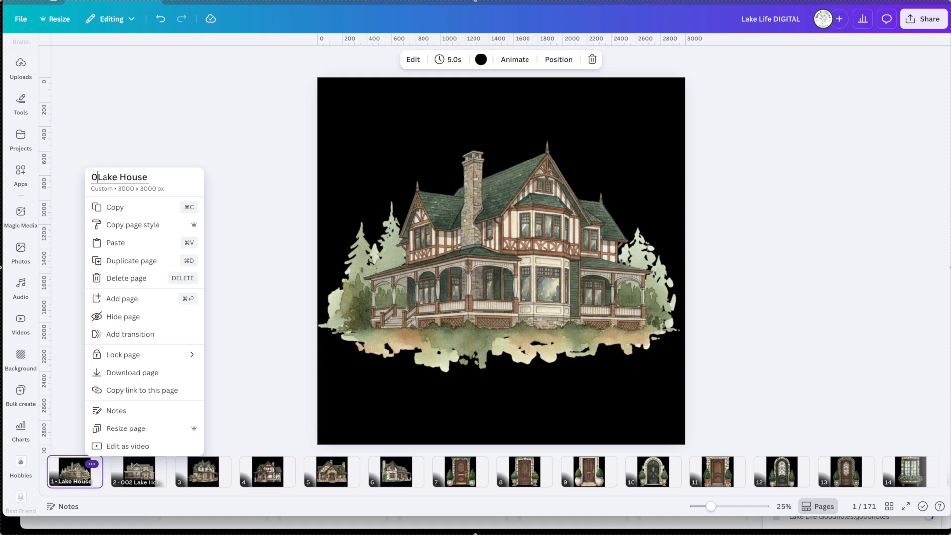
left_click(209, 474)
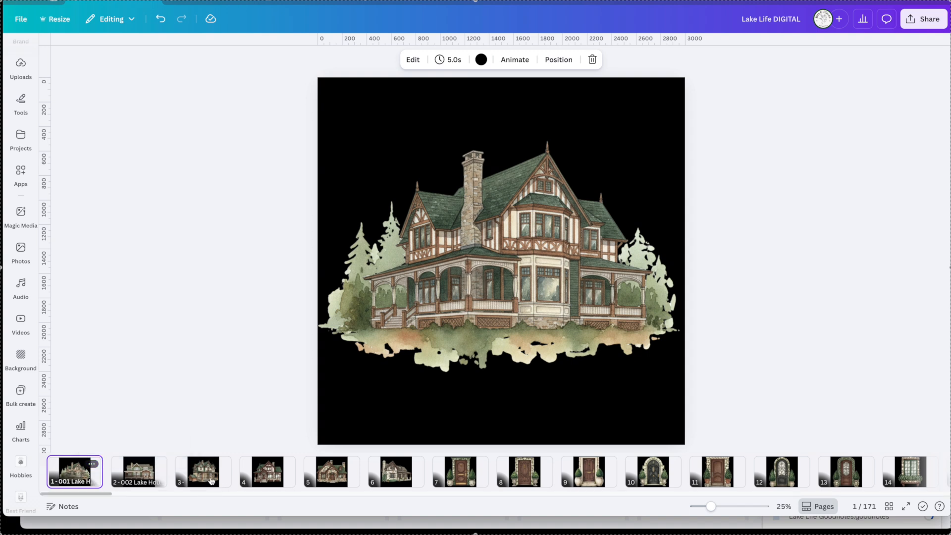
Open the title of page 3, the green Victorian house, and begin its number prefix with 00
left_click(204, 473)
left_click(221, 463)
left_click(235, 177)
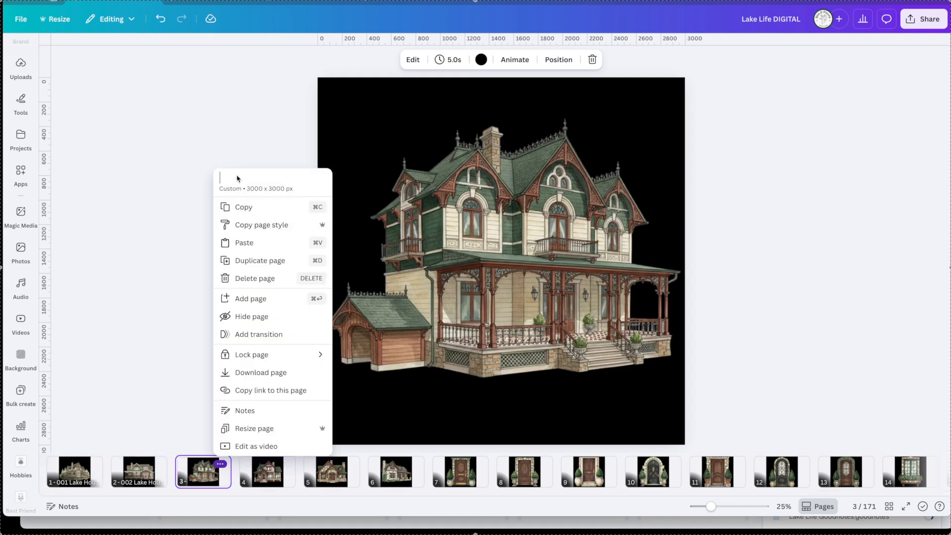
type("00")
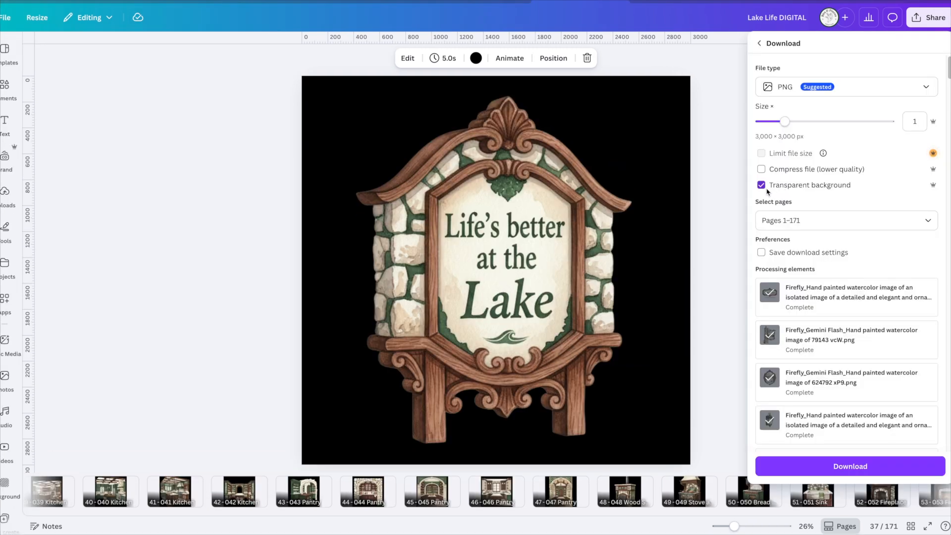
Download pages 1–171 of the Lake Life DIGITAL design as PNG files with a transparent background
left_click(875, 472)
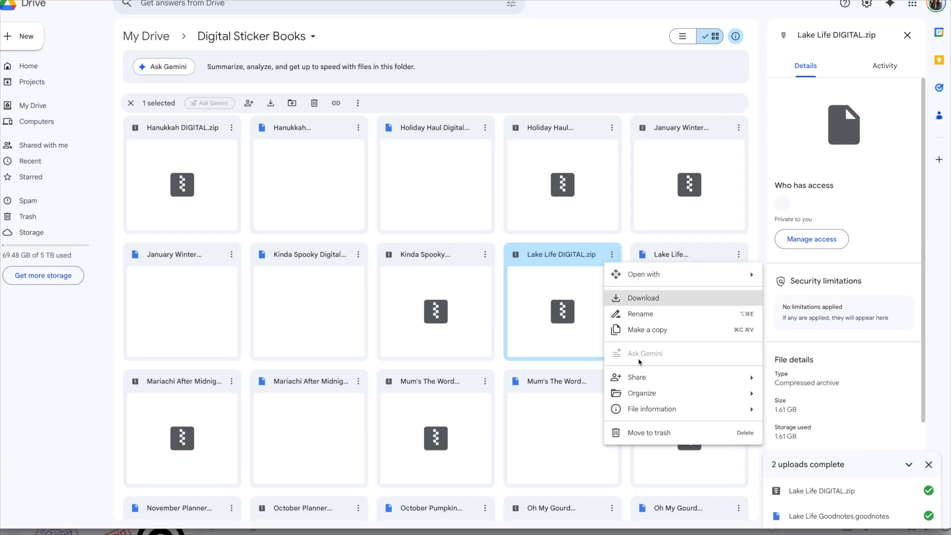
In Google Drive, set Lake Life DIGITAL.zip's general access to Anyone with the link and copy its sharing link
mouse_move(745, 377)
left_click(797, 396)
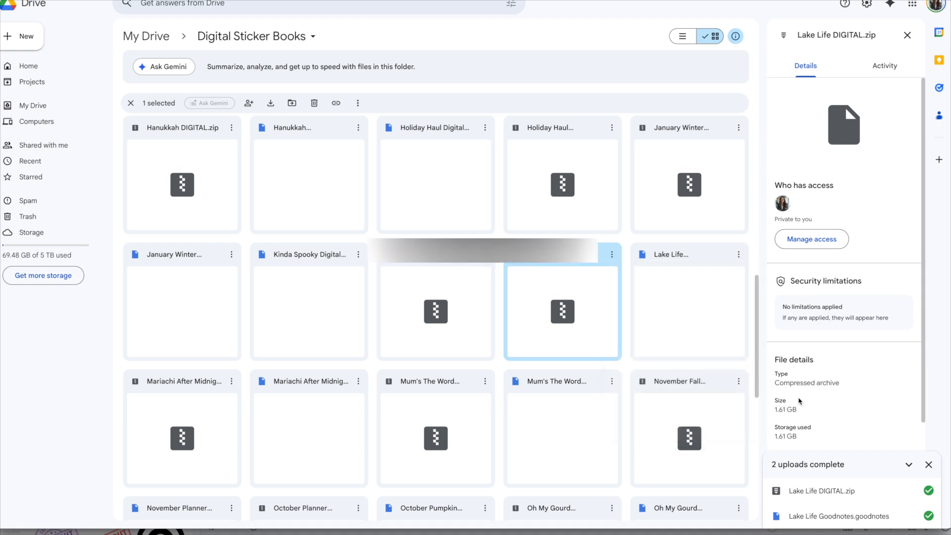
left_click(416, 300)
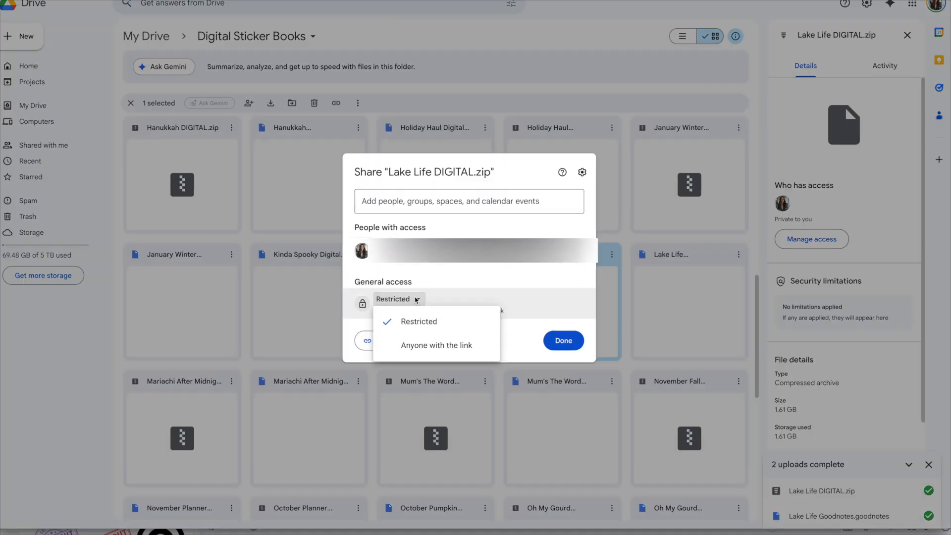
left_click(419, 341)
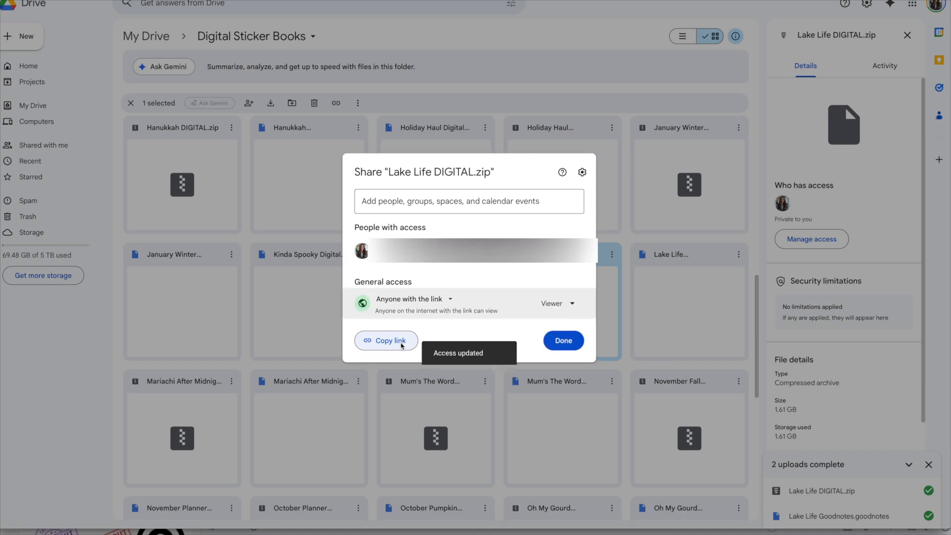
left_click(400, 343)
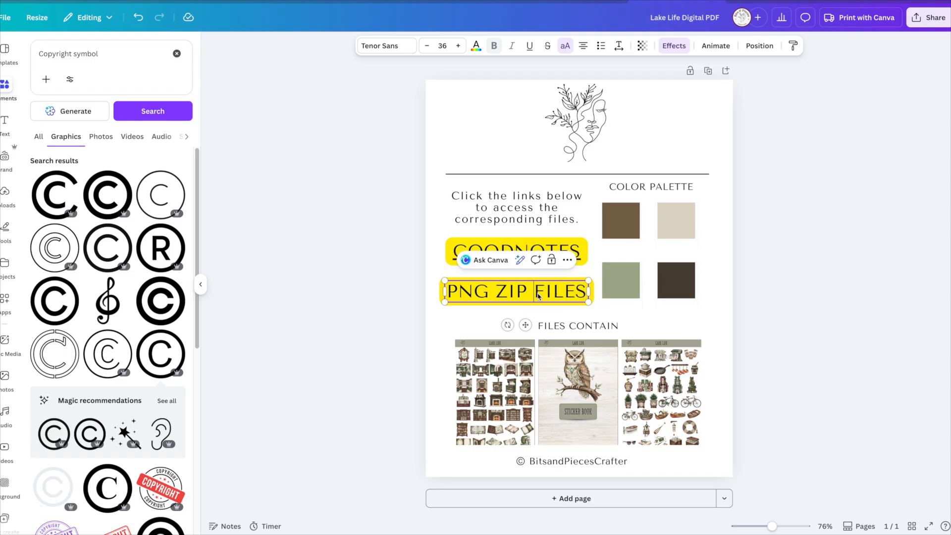
In the Lake Life Digital PDF design in Canva, link the "PNG ZIP FILES" text to the copied Google Drive address
left_click_drag(587, 292, 539, 296)
triple_click(538, 296)
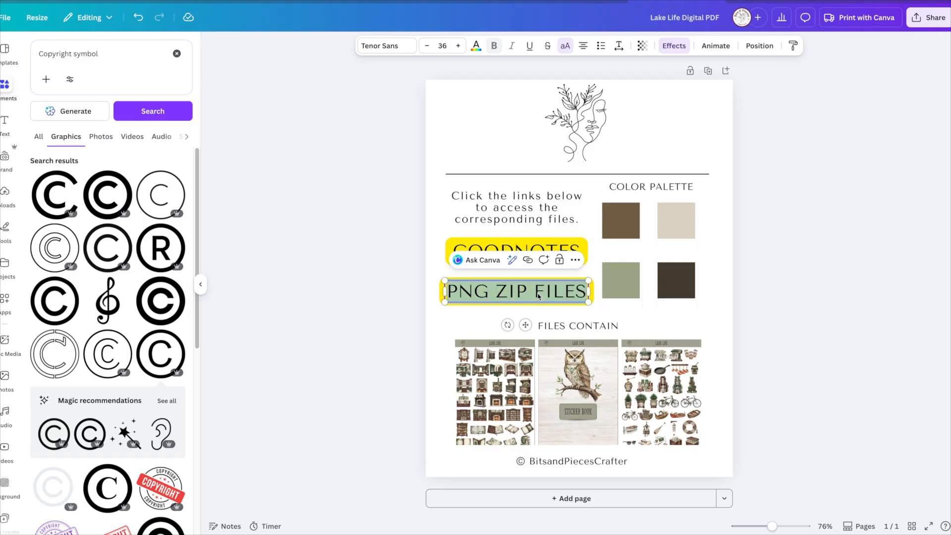
left_click(527, 260)
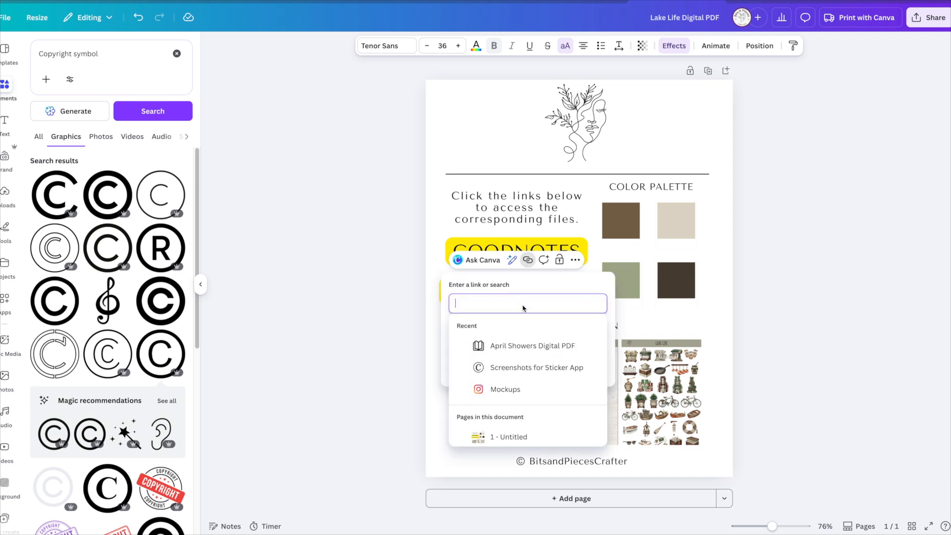
key("ctrl+v")
left_click(587, 369)
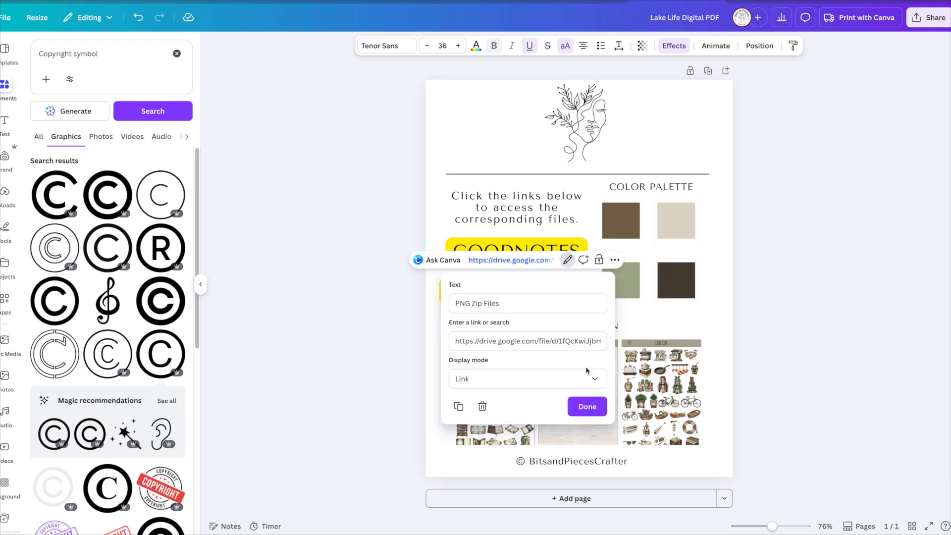
left_click(577, 413)
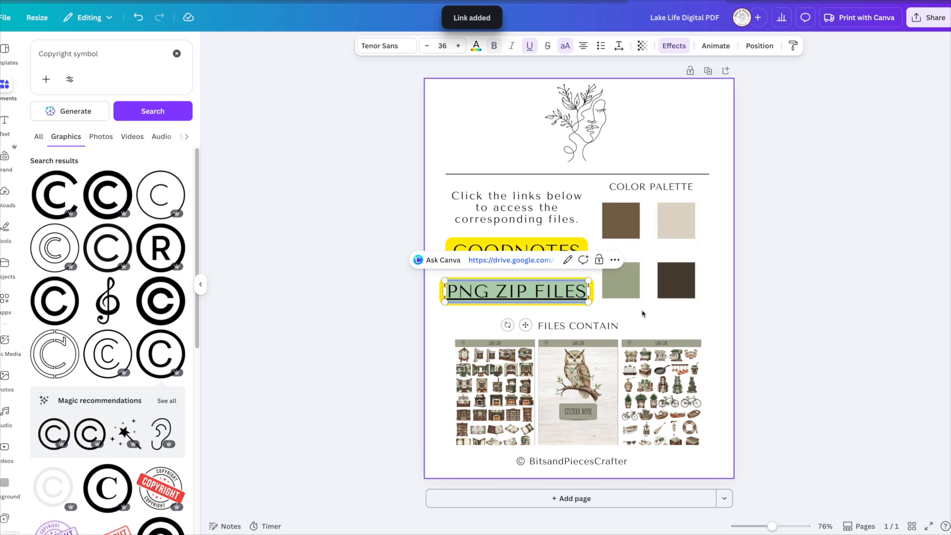
left_click(647, 329)
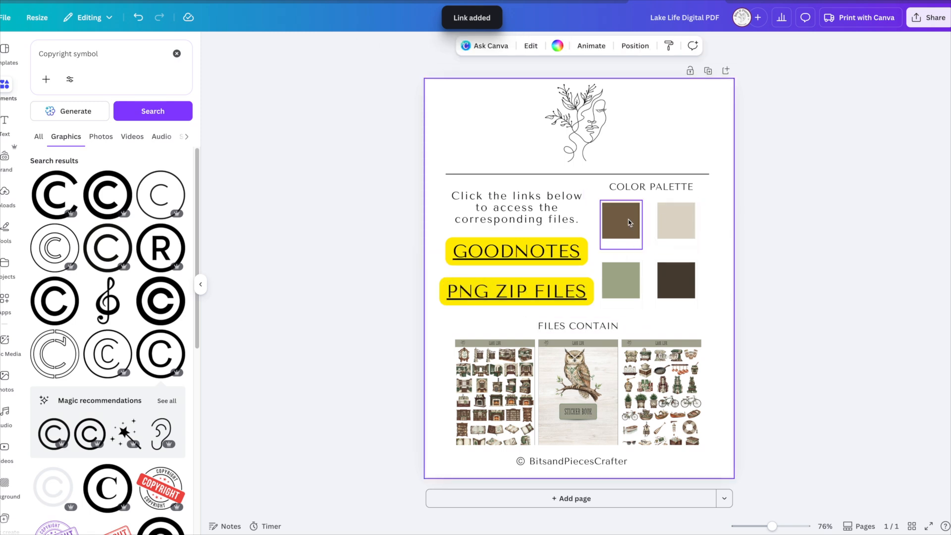
Download the Lake Life Digital PDF design with the file type PDF Standard
left_click(924, 14)
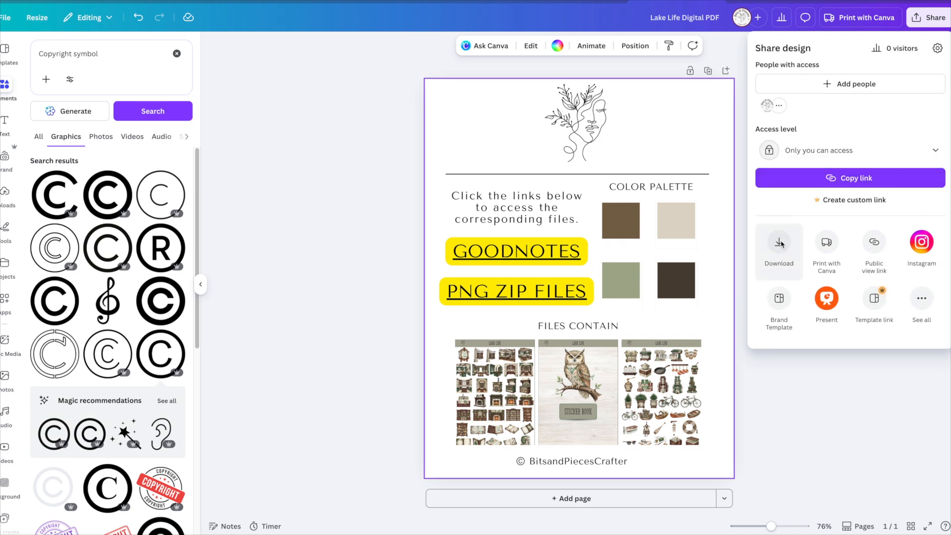
left_click(780, 243)
left_click(785, 93)
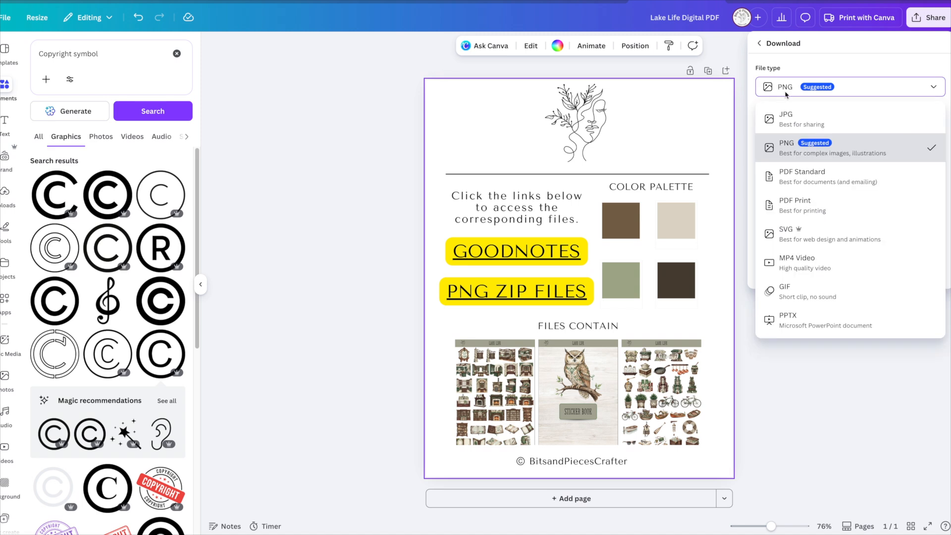
left_click(791, 177)
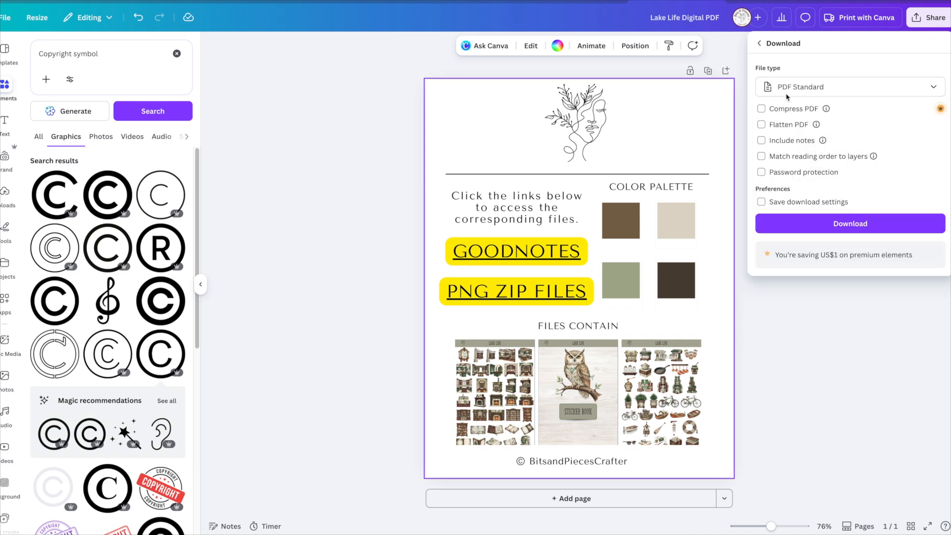
left_click(846, 226)
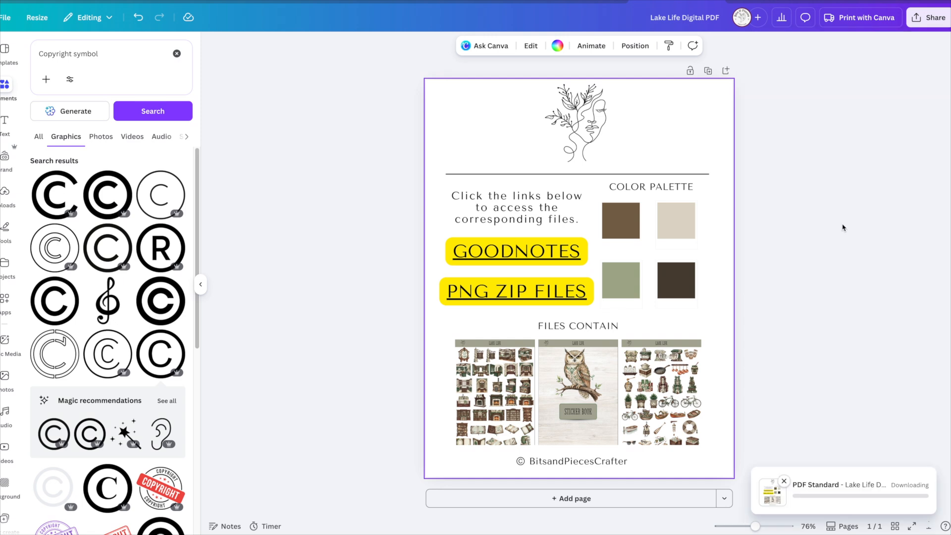